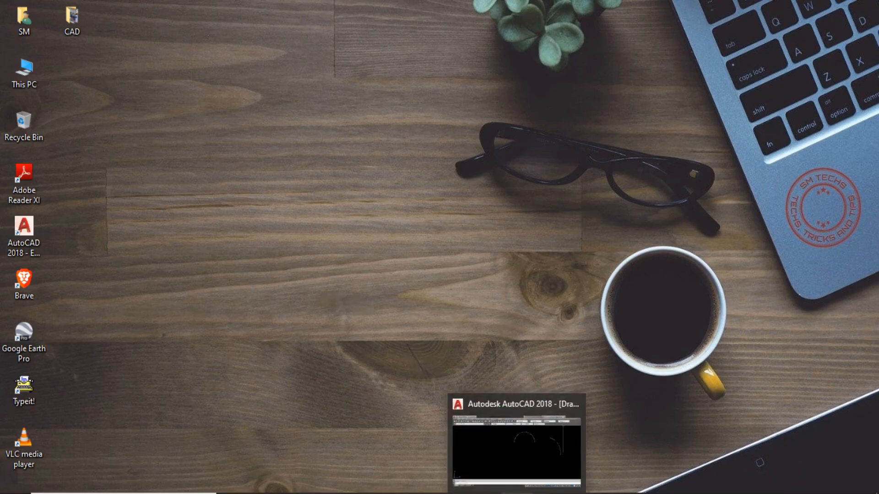
- Switch to the open AutoCAD drawing and check the object type of both arcs
left_click(516, 493)
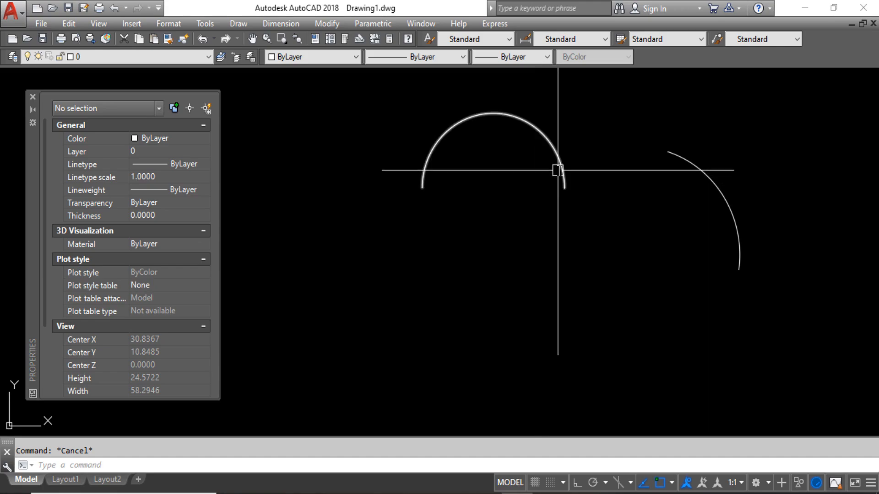
left_click(557, 155)
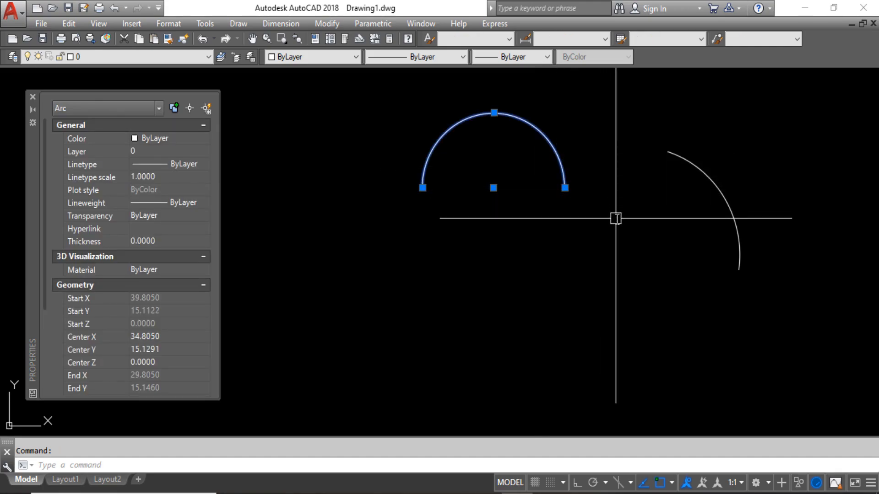
key("Escape")
left_click(689, 165)
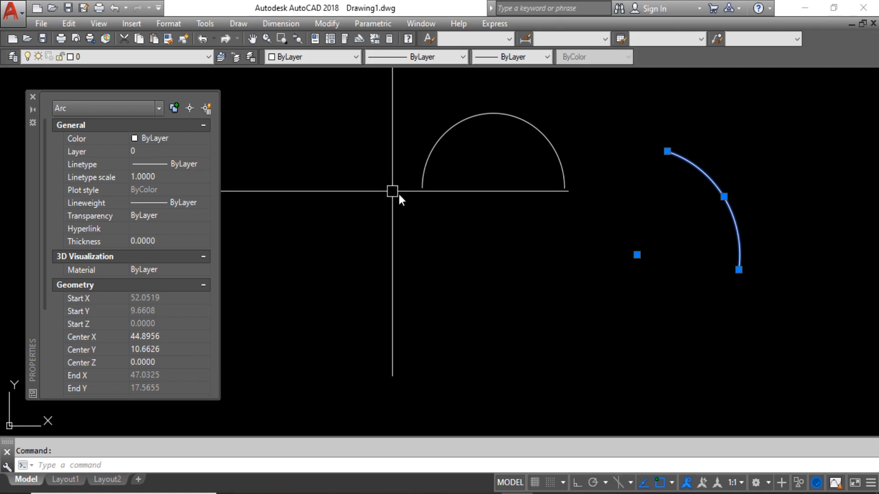
key("Escape")
- Examine the object type and geometry properties of the semicircular arc
left_click(432, 151)
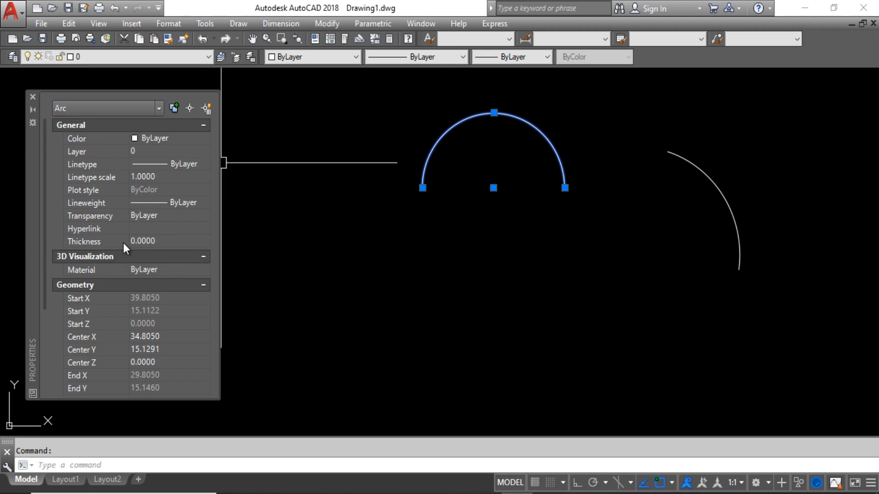
scroll(131, 256, "down", 3)
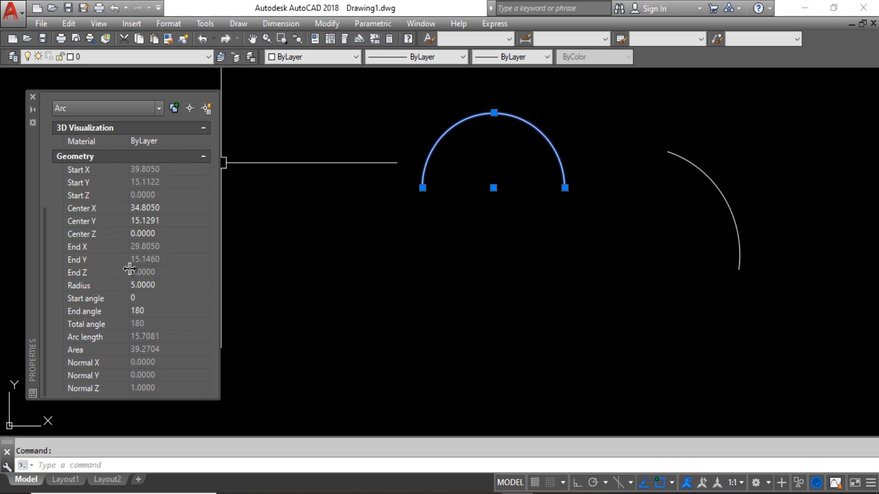
key("Escape")
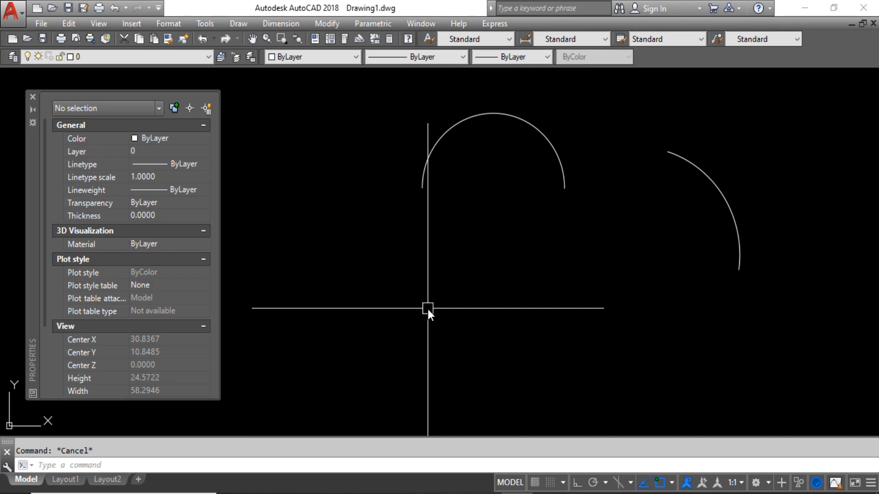
left_click(446, 139)
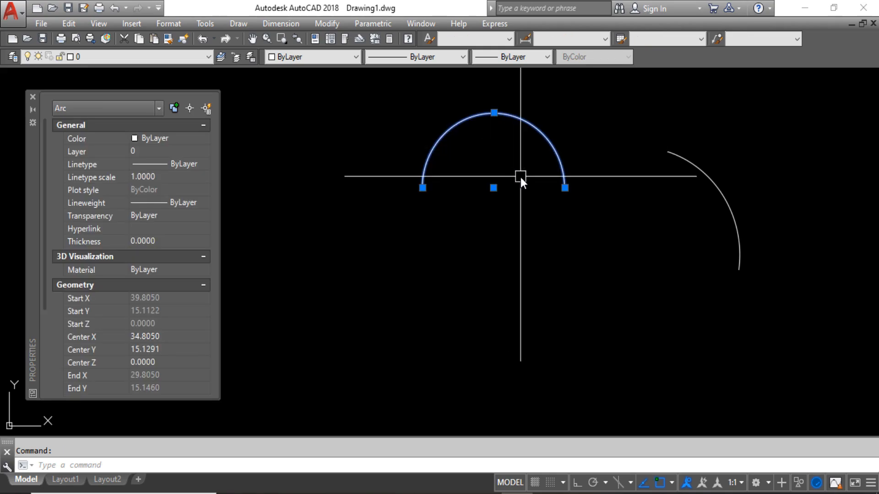
key("Escape")
middle_click_drag(512, 174, 458, 197)
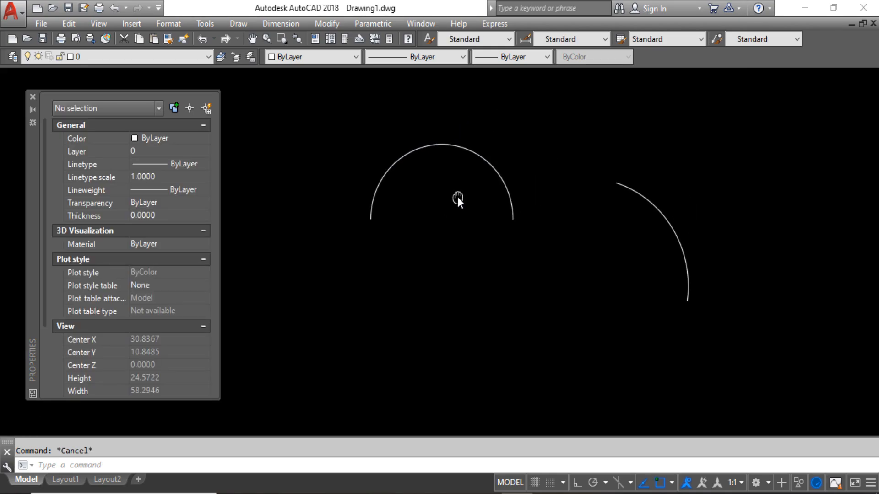
left_click(451, 148)
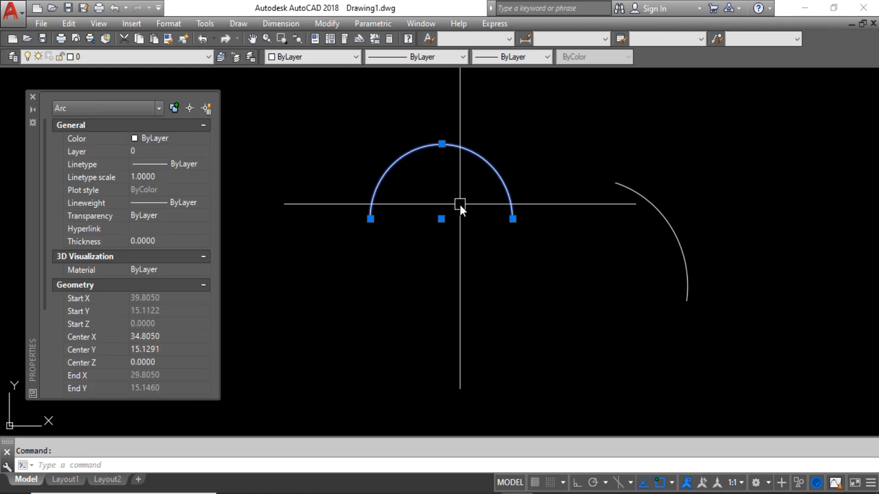
key("Escape")
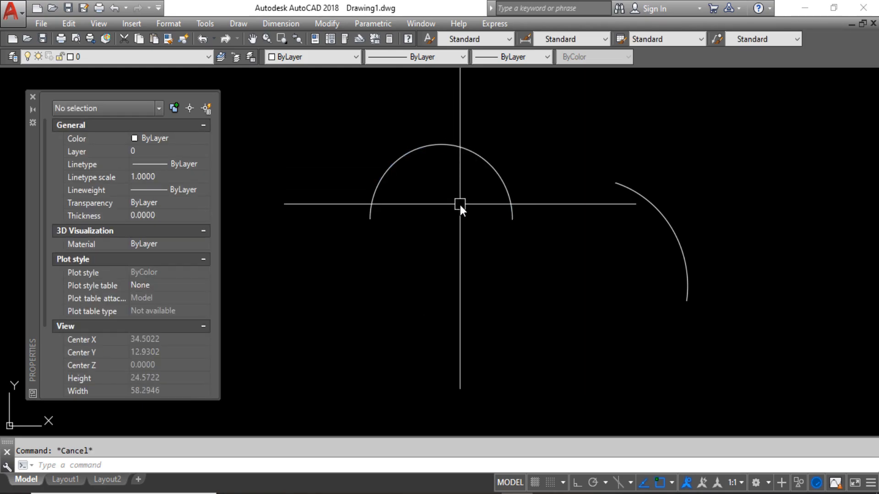
- Convert the semicircular arc into a polyline with PEDIT
type("P")
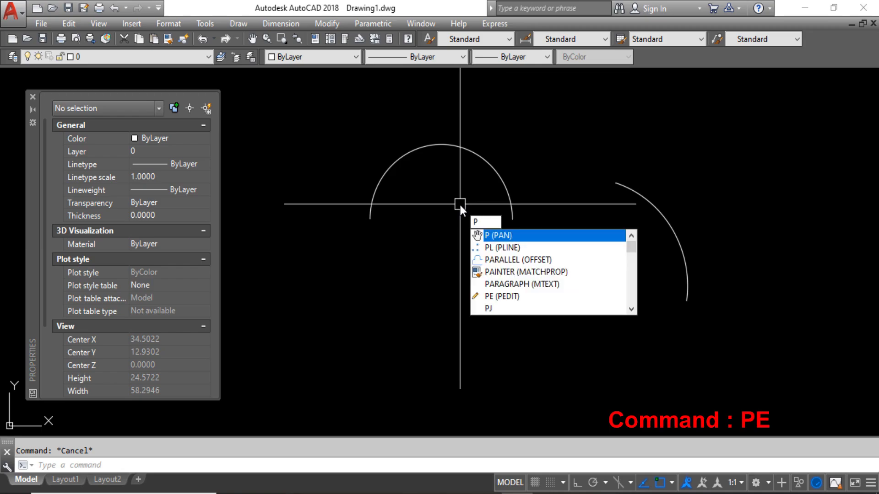
type("E")
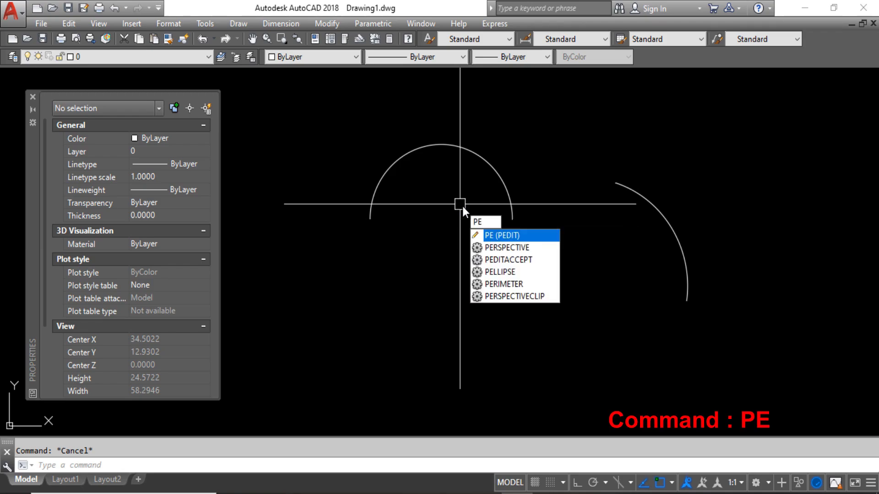
left_click(498, 234)
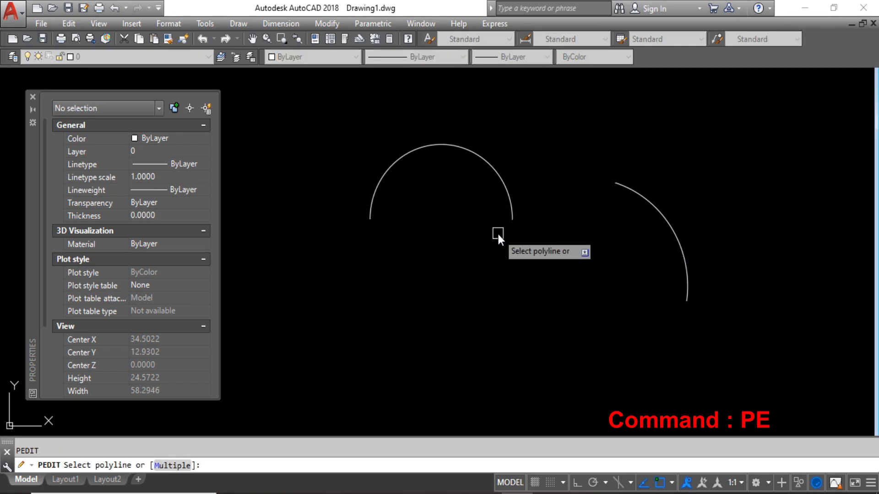
left_click(503, 185)
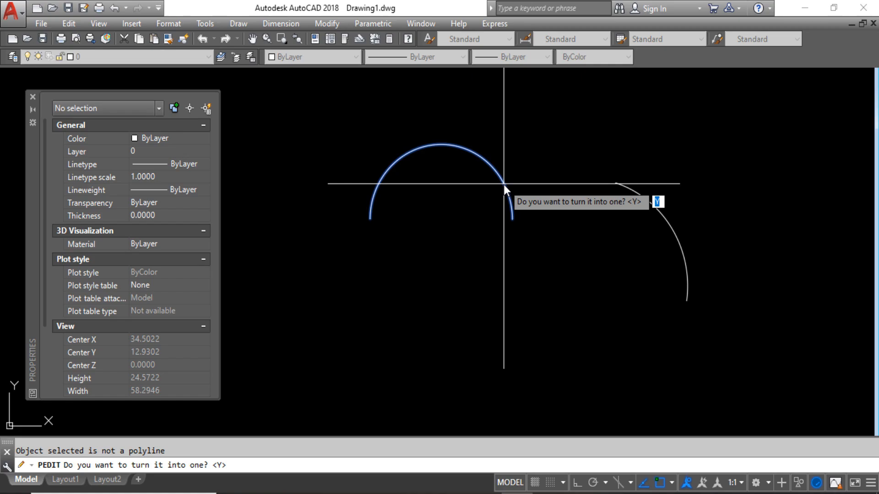
key("Return")
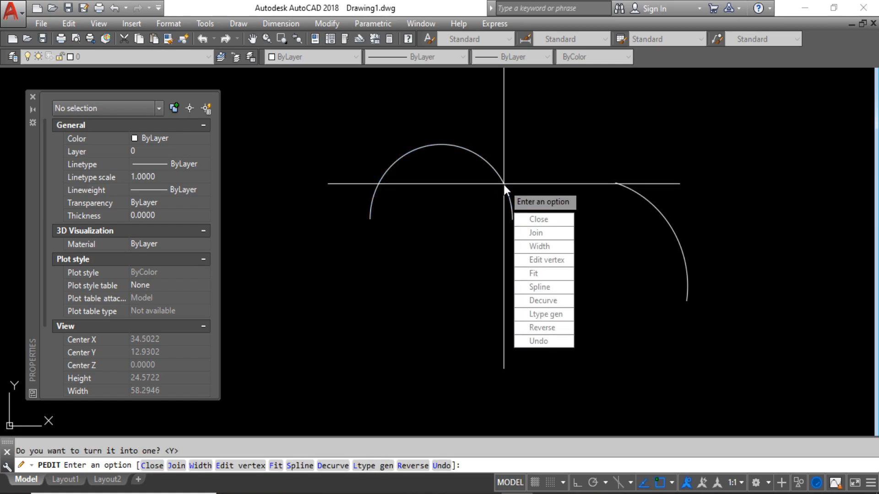
- Apply PEDIT's Join option to the semicircular polyline, end the command and check the curve's object type
left_click(546, 233)
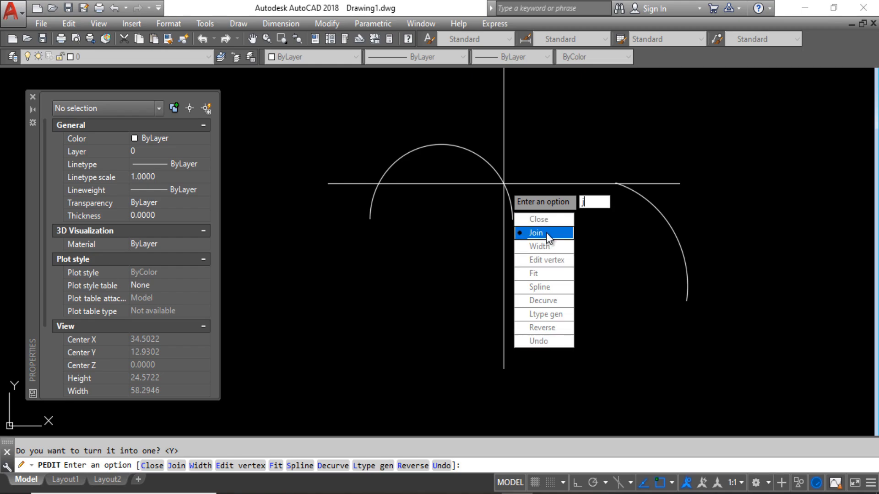
left_click(512, 210)
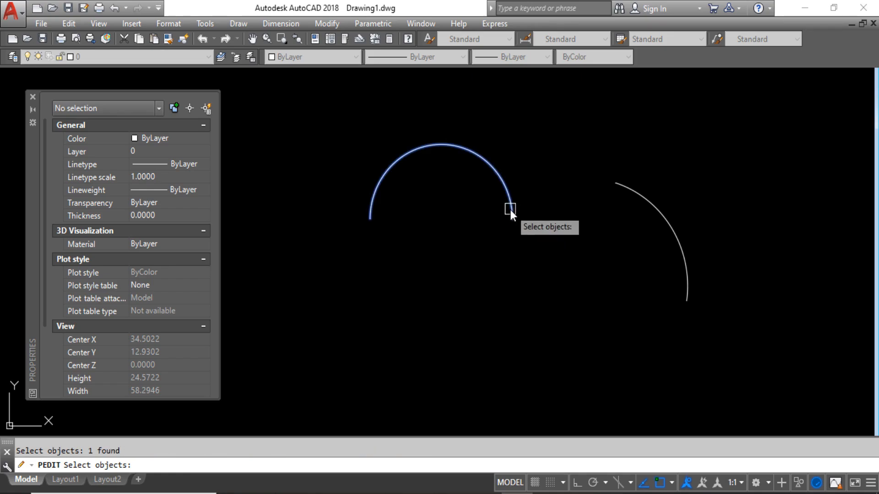
key("Return")
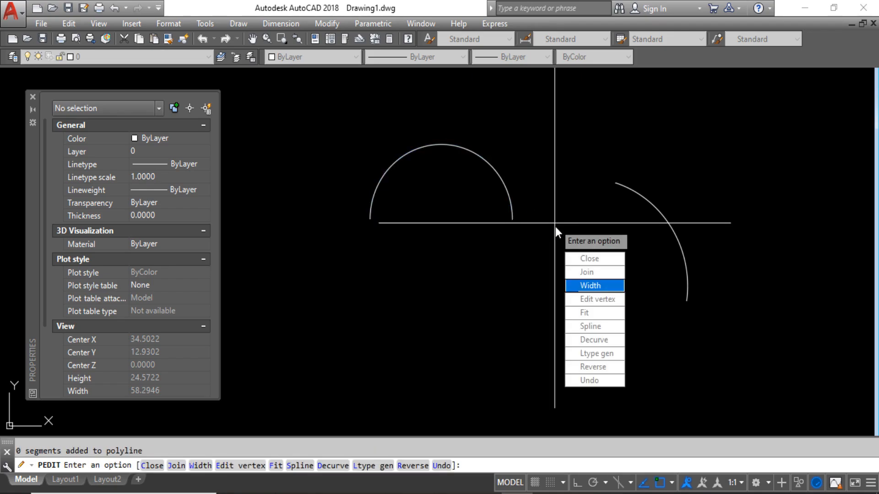
type("j")
key("Return")
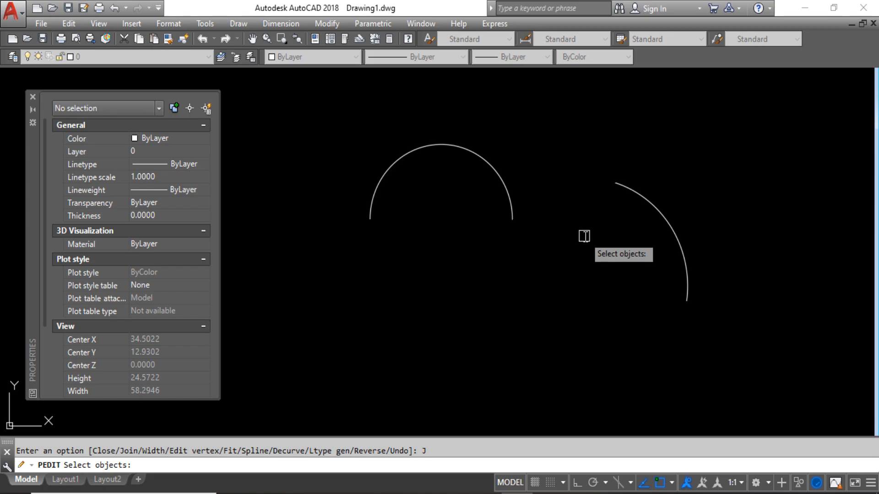
key("Escape")
key("Escape")
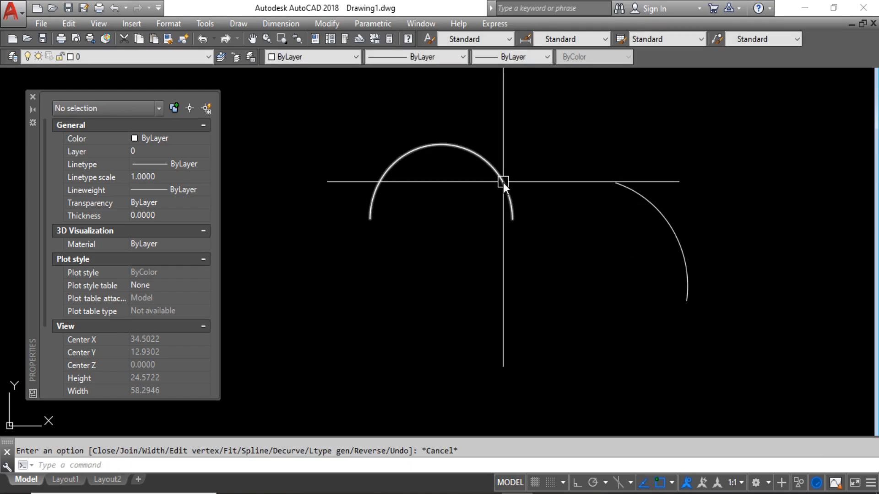
left_click(504, 183)
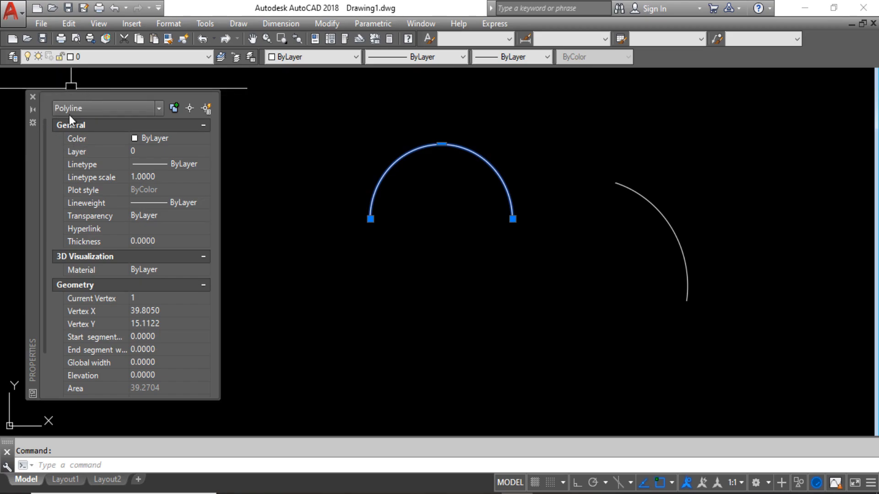
key("Escape")
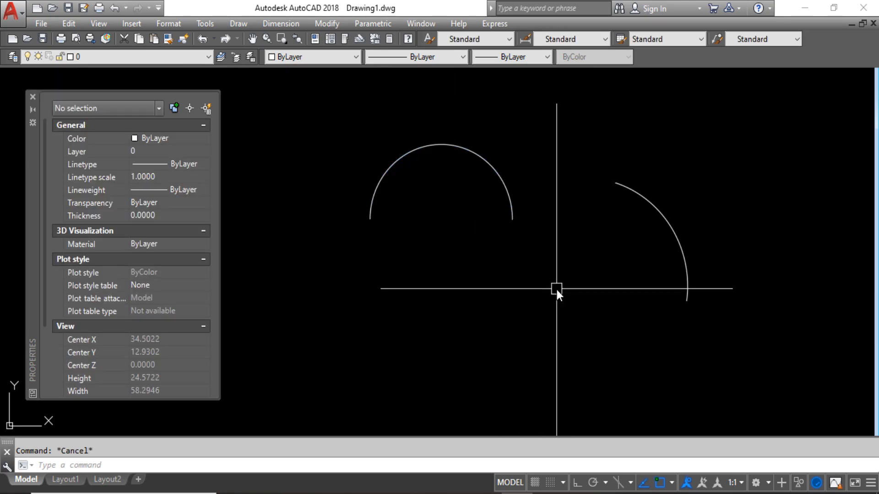
- Convert the arc to the right of the semicircle into a polyline with PEDIT and check its object type
left_click(642, 195)
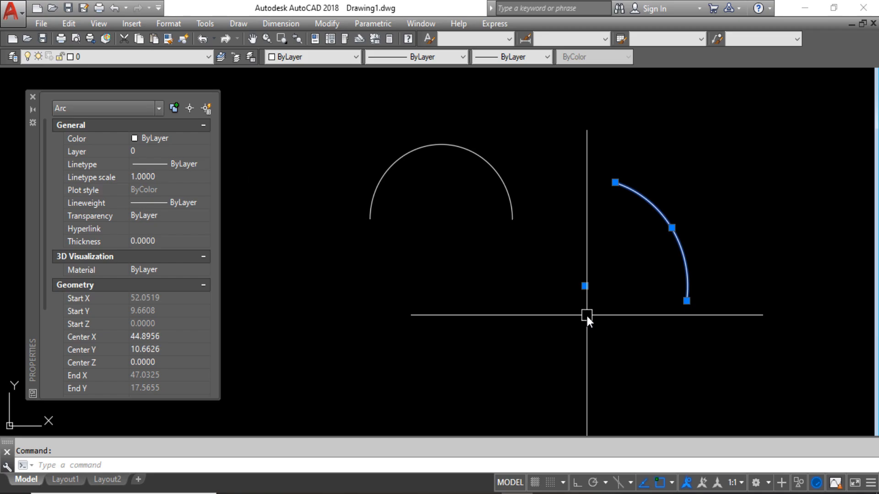
type("PE")
key("Return")
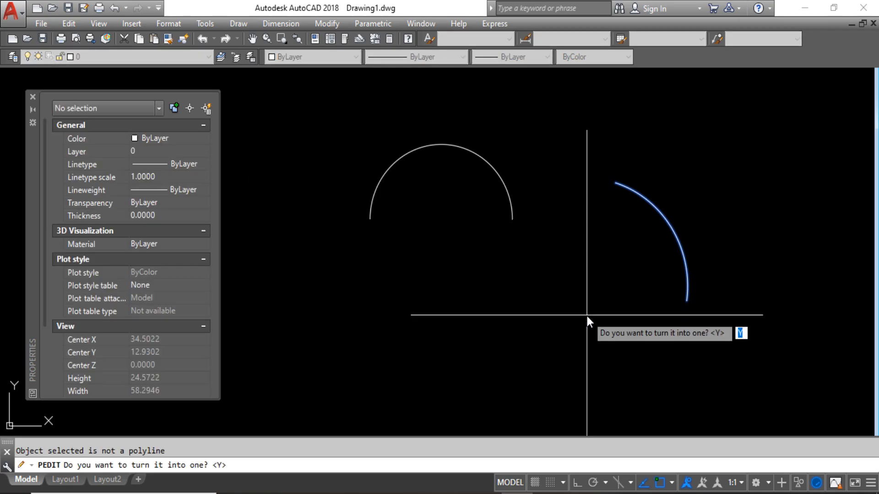
key("Return")
type("j")
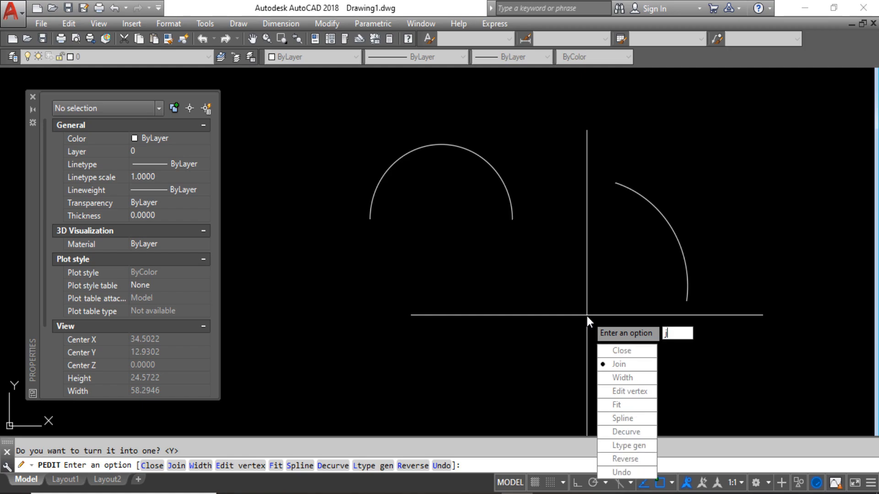
key("Return")
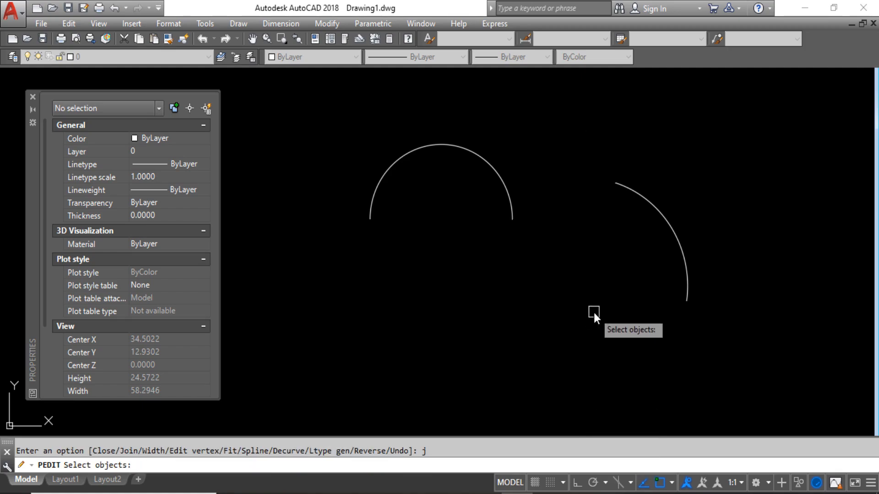
key("Escape")
key("Escape")
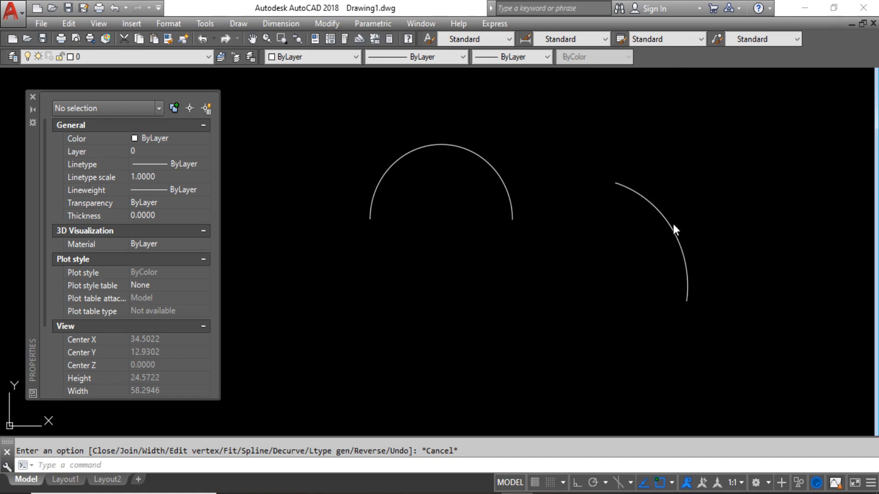
left_click(673, 225)
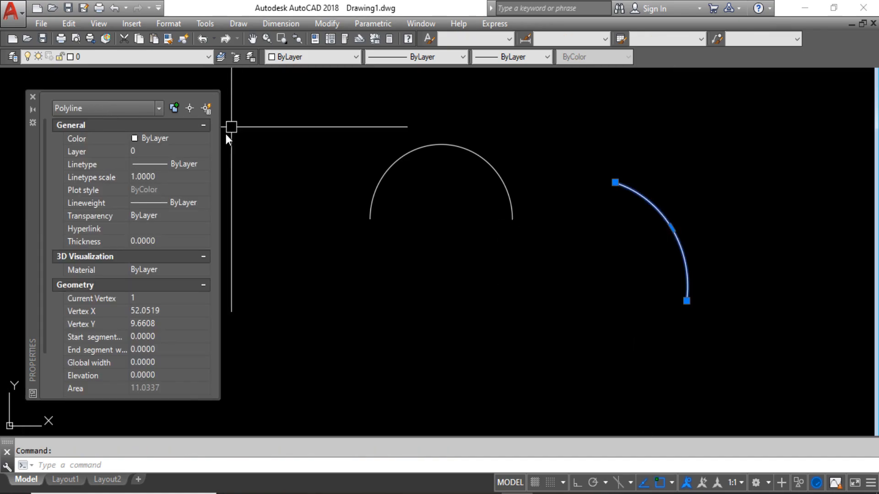
key("Escape")
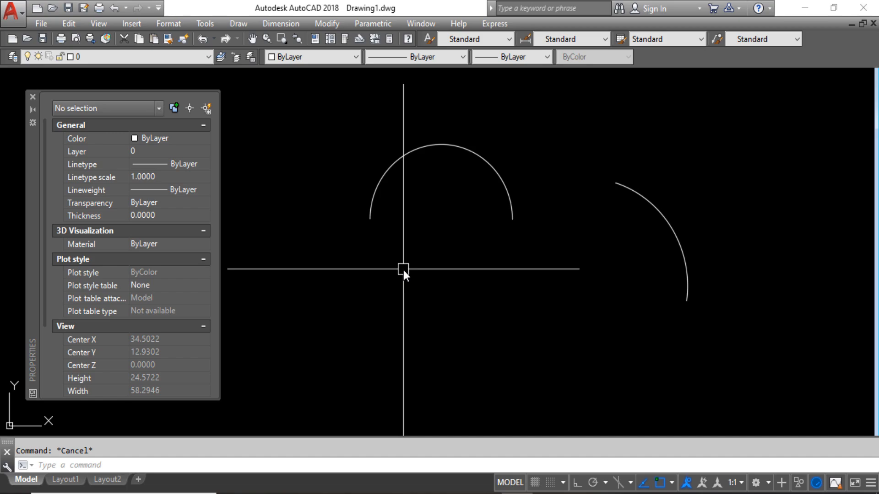
- Draw a downward-bulging three-point arc below the semicircle, from about (26.6, 10.0) to (43.9, 9.2), and check its object type
type("A")
key("Return")
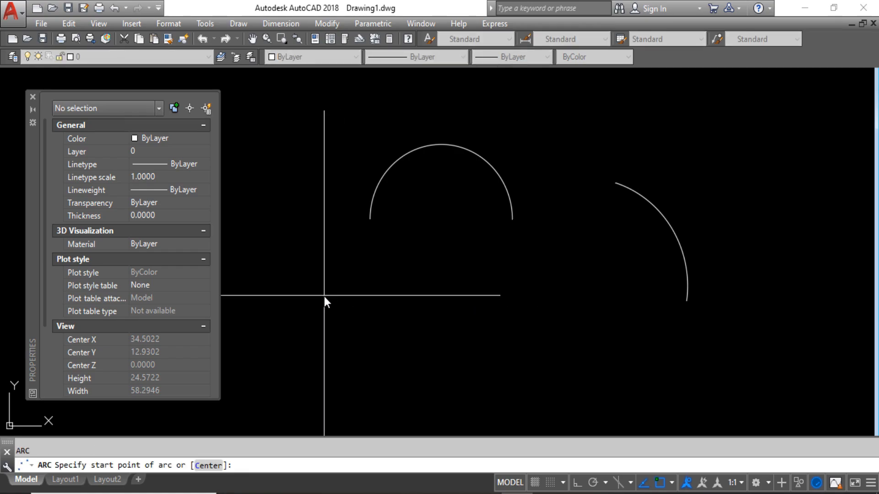
left_click(324, 296)
left_click(486, 347)
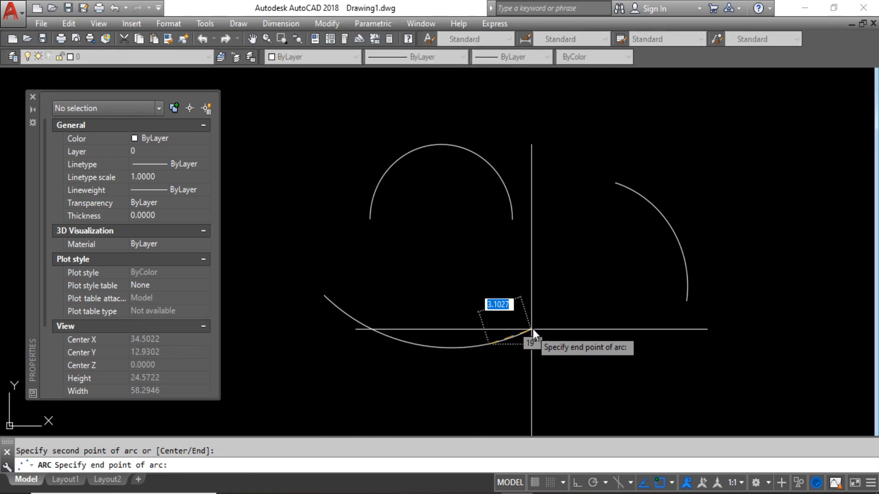
left_click(571, 308)
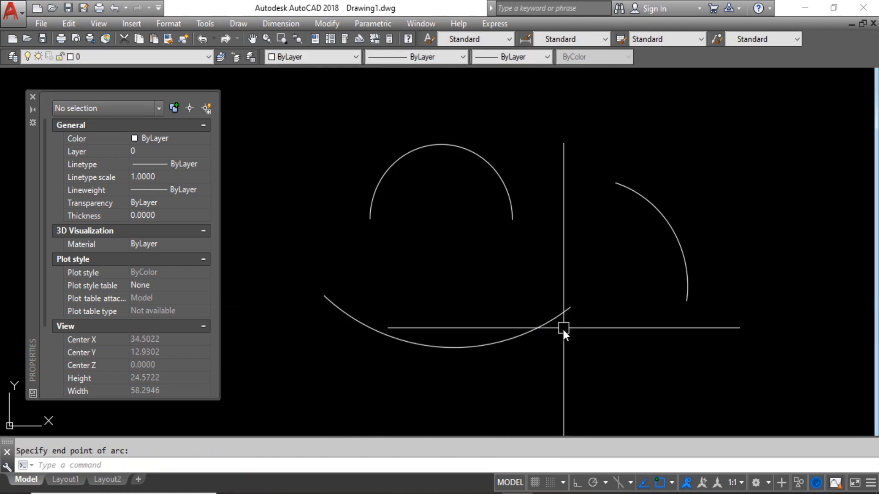
left_click(491, 348)
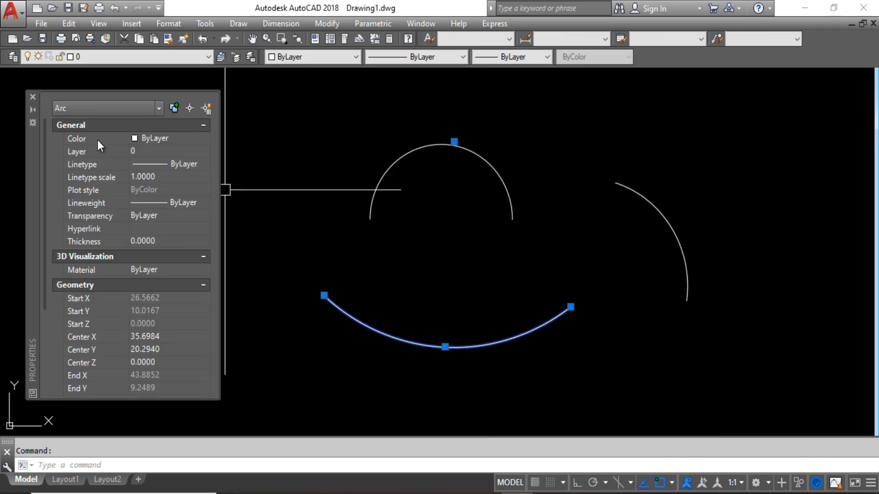
key("Escape")
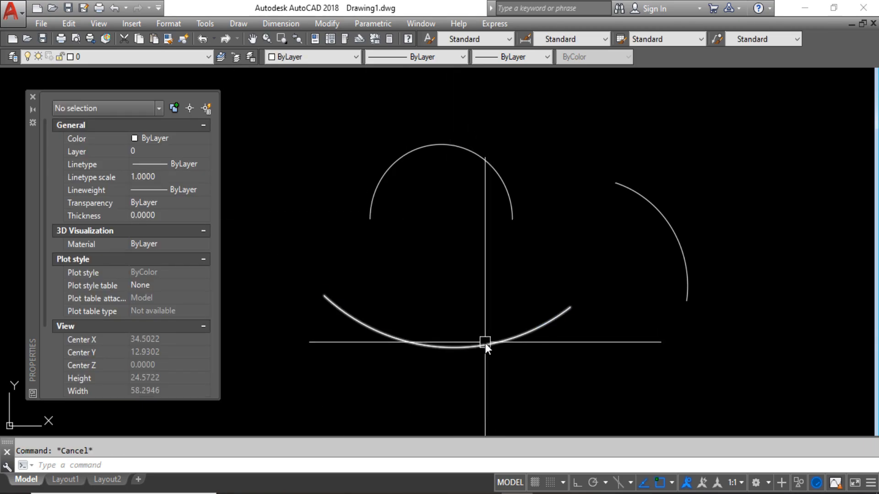
- Convert the downward-bulging arc into a polyline with PEDIT, start the Join option and end the command without selecting objects
left_click(485, 344)
type("pe")
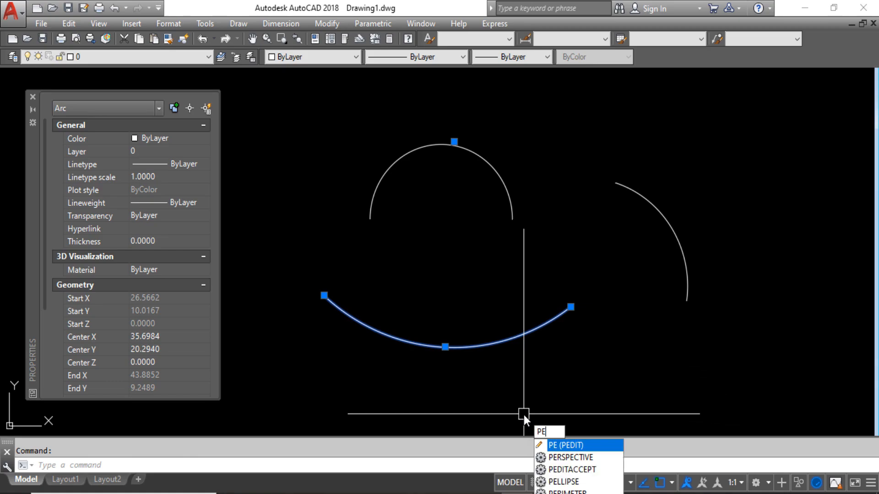
key("Return")
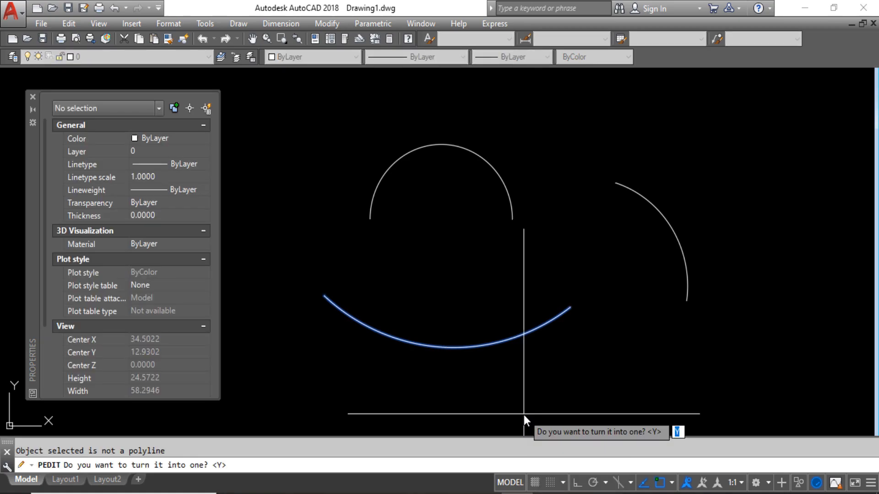
key("Return")
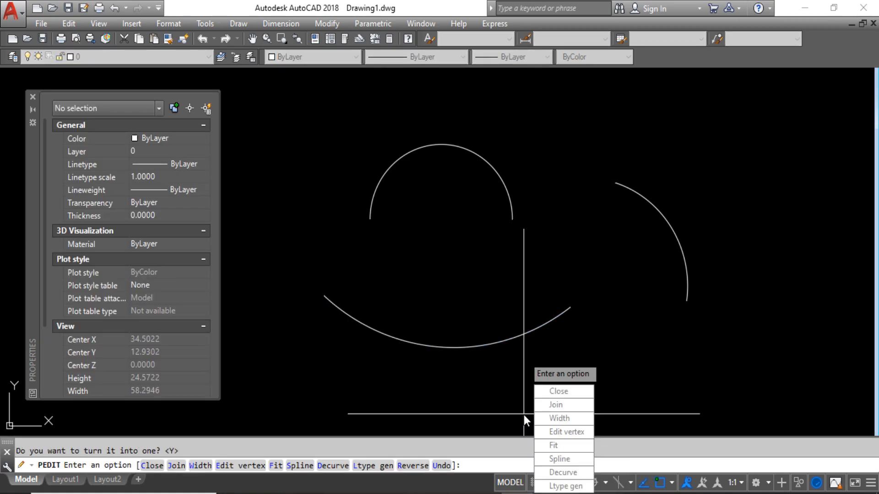
type("j")
key("Return")
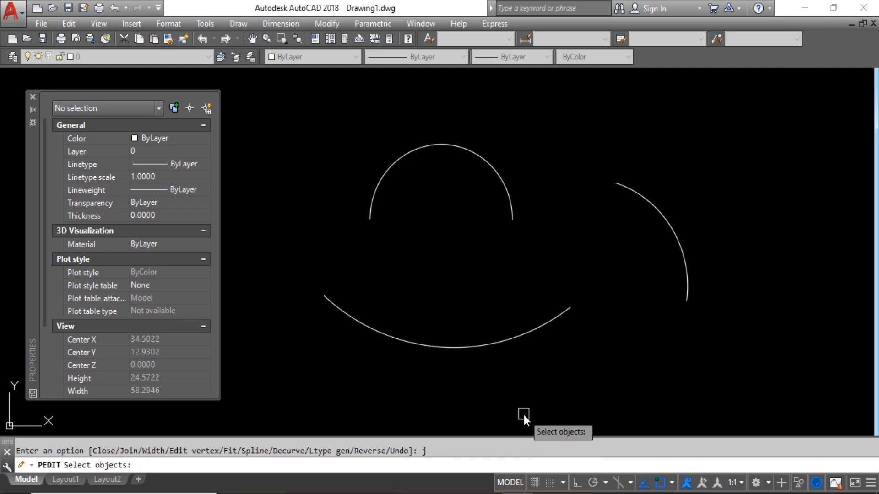
key("Escape")
key("Escape")
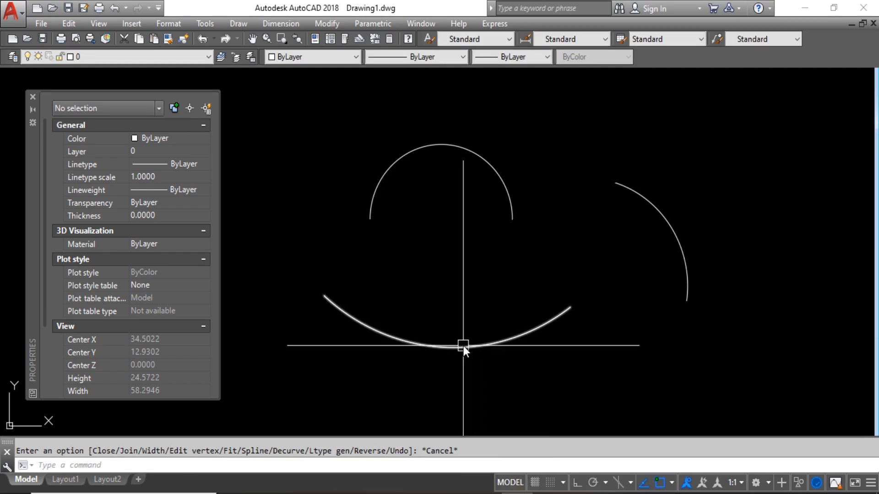
- Check the downward-bulging curve's object type and set its global width to 1
left_click(464, 346)
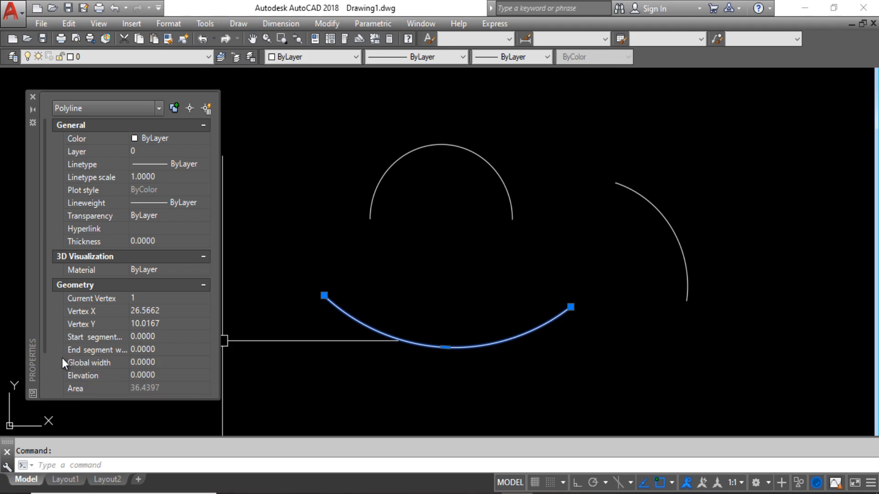
left_click(161, 362)
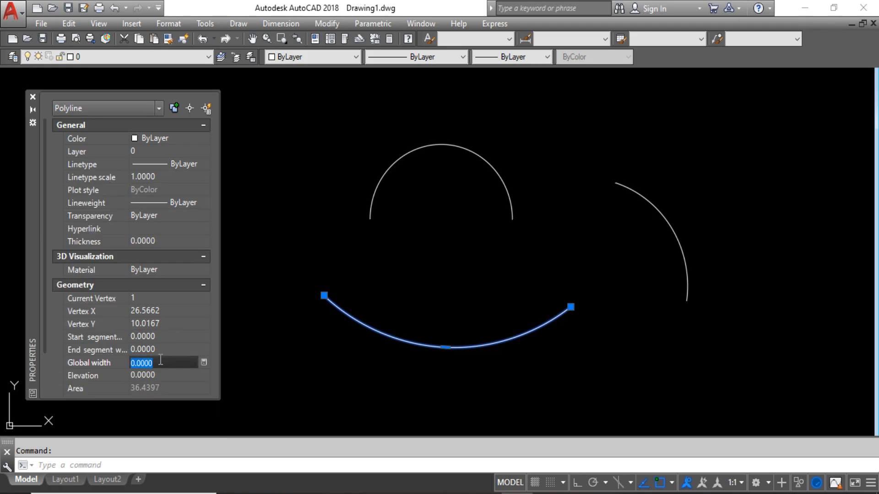
type("1")
key("Return")
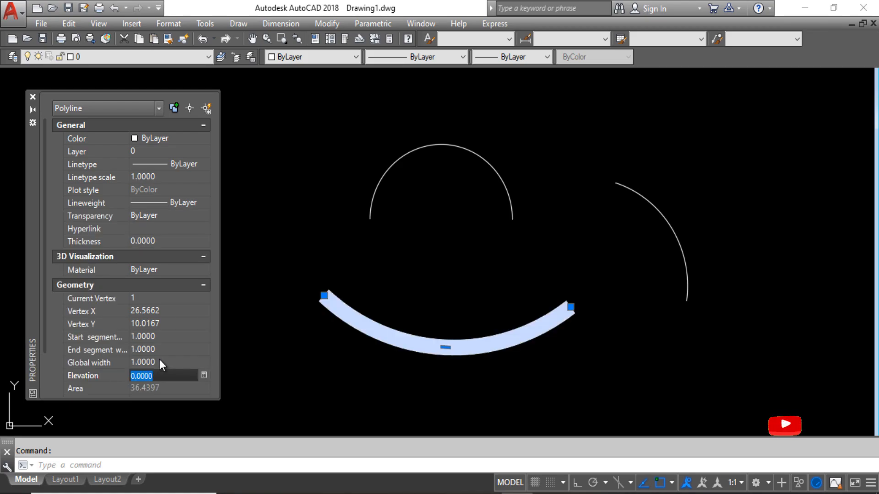
key("Escape")
- Set the global width of the semicircular polyline to 0.5
left_click(502, 181)
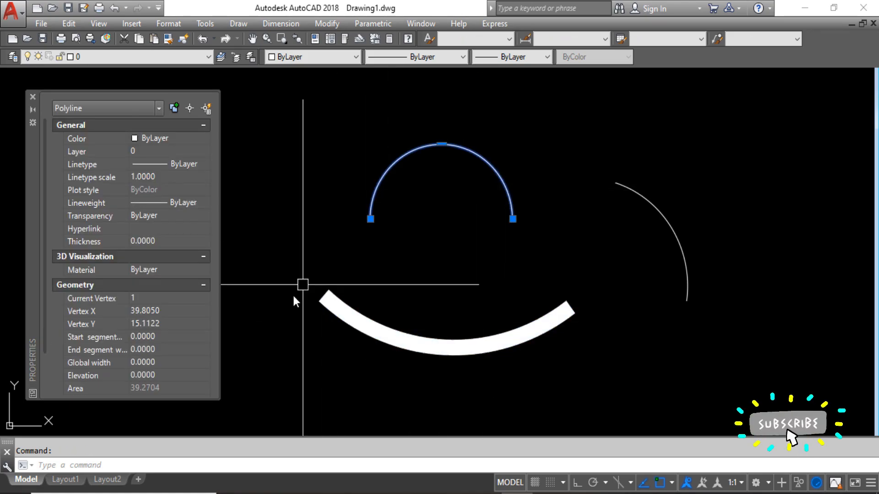
left_click(170, 365)
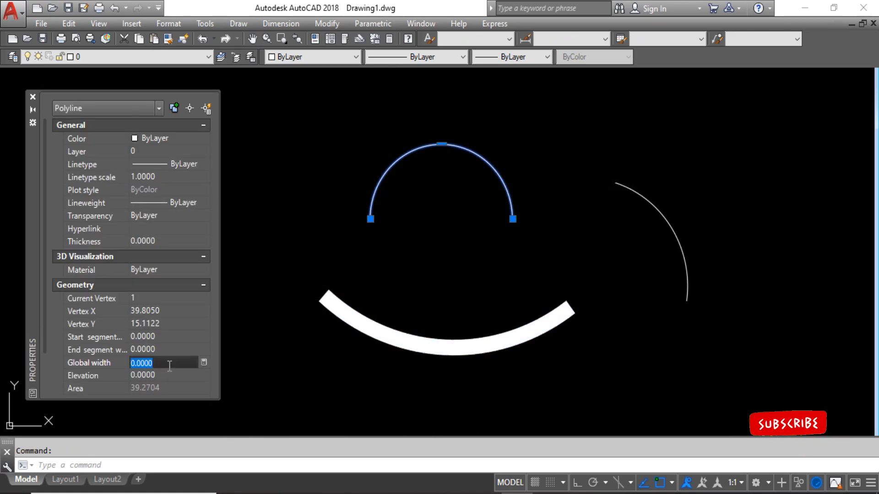
type(".5")
key("Return")
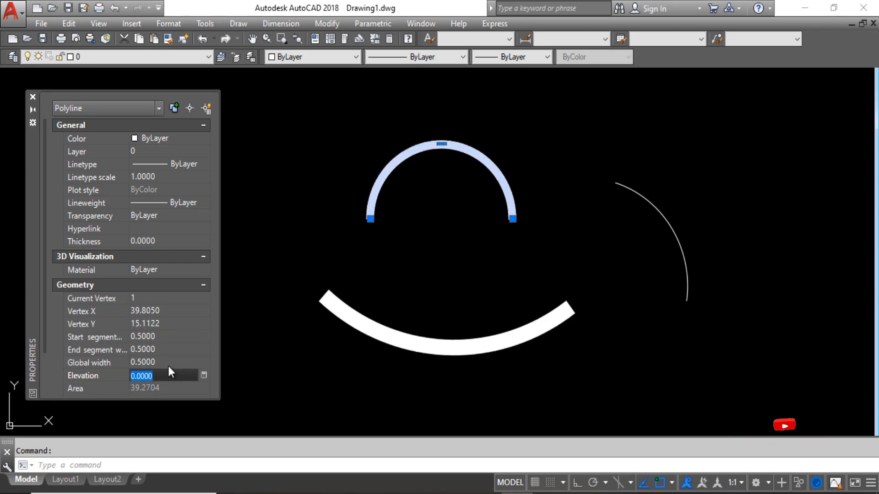
- Set the global width of the polyline arc to the right of the semicircle to 0.2 and deselect it
left_click(648, 224)
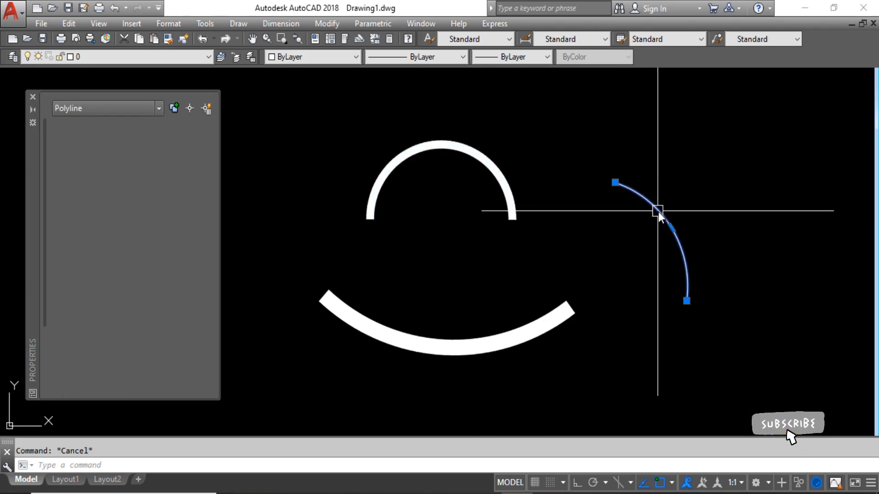
left_click(161, 362)
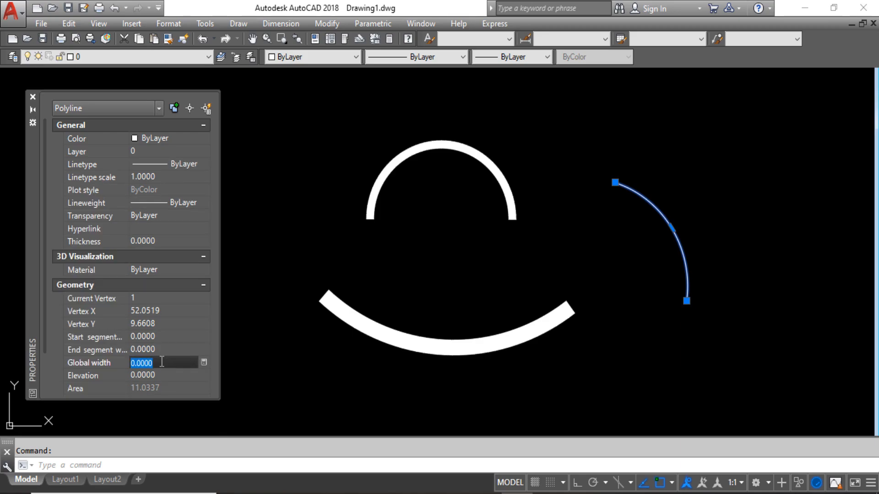
type(".2")
key("Tab")
key("Escape")
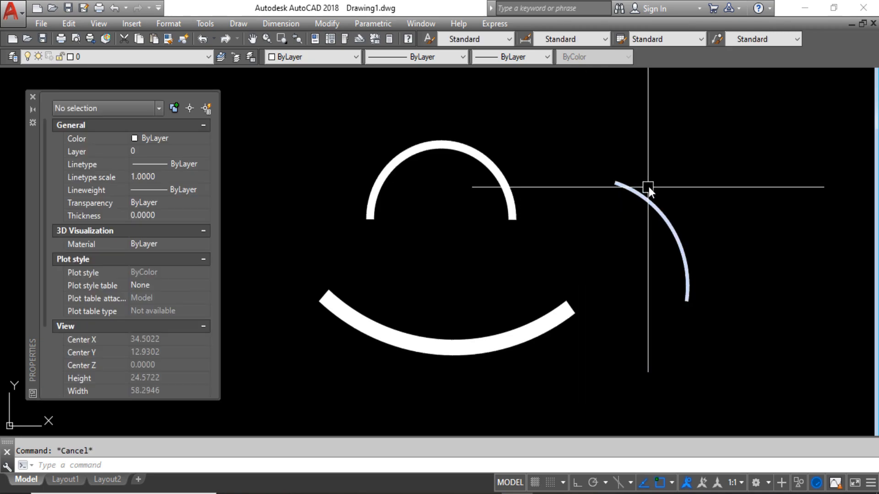
- Inspect the widened polylines up close and close AutoCAD
scroll(652, 184, "up", 3)
scroll(659, 184, "down", 3)
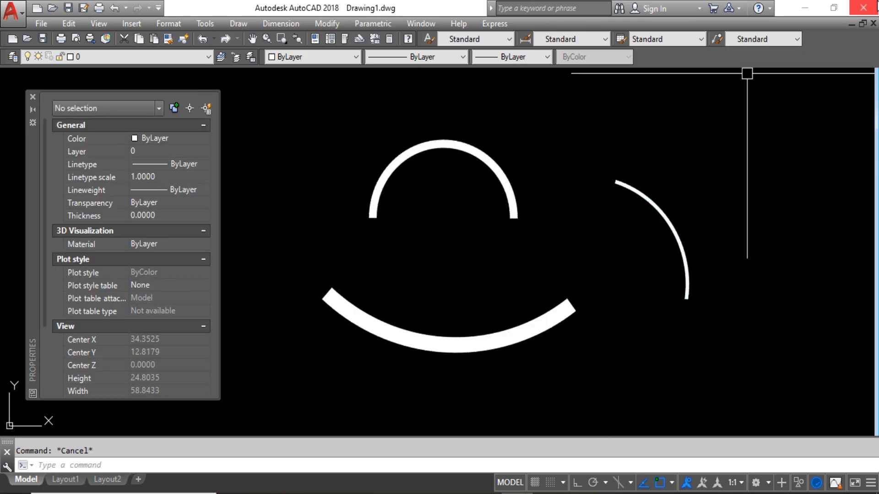
left_click(876, 5)
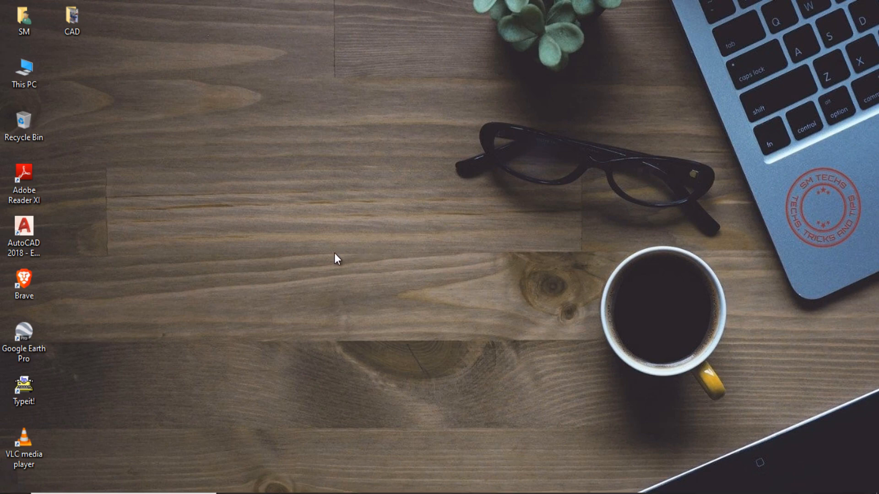